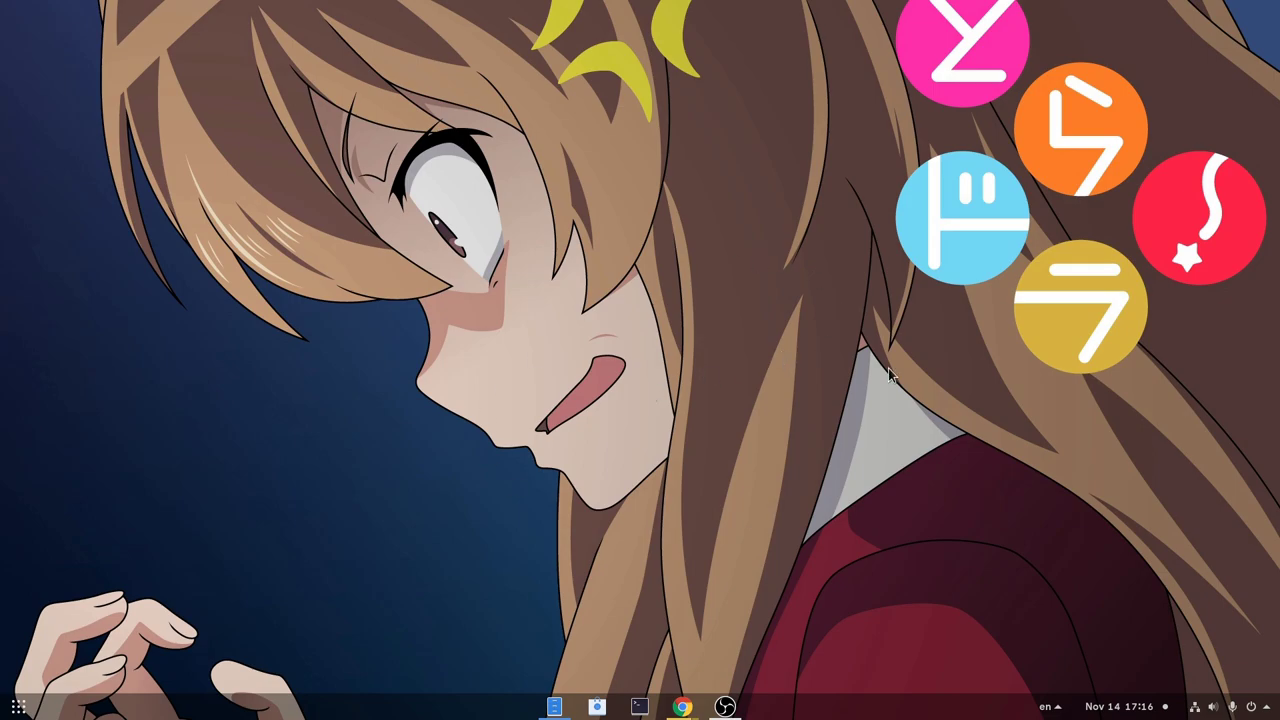
Open and dismiss Activities, then show the full application grid with Super+A.
{"action": "key", "text": "super"}
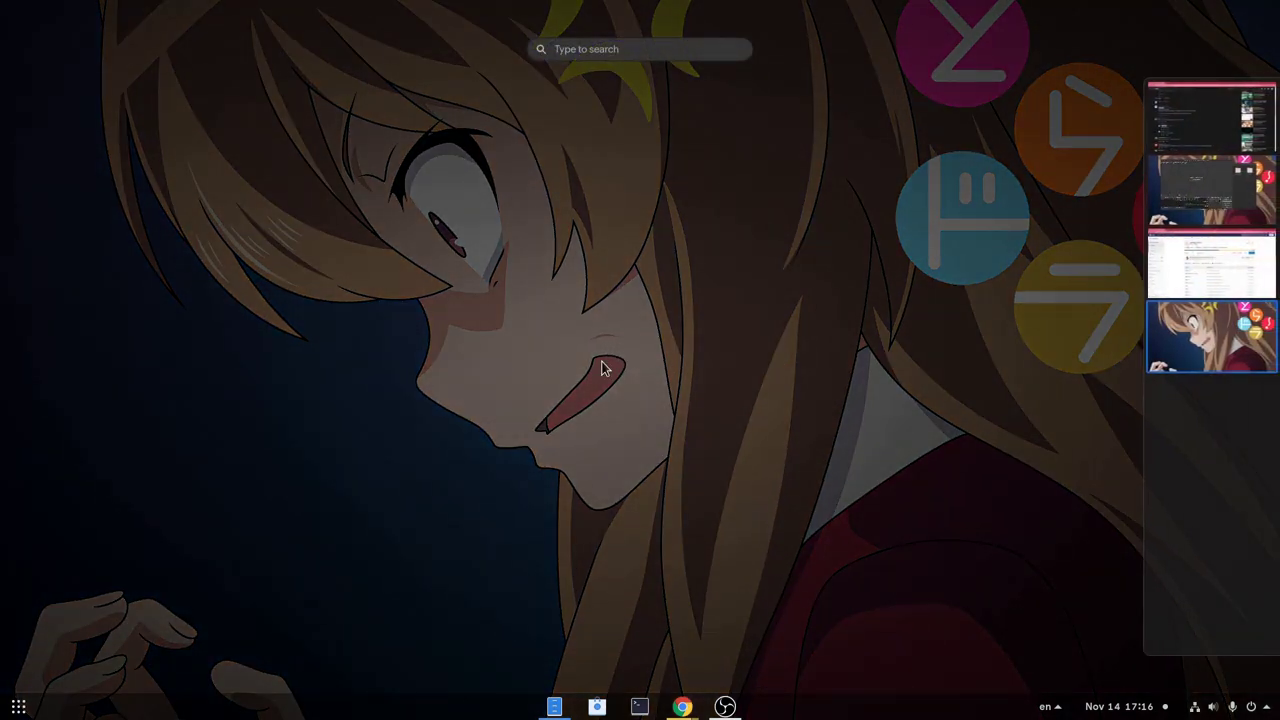
{"action": "left_click", "coordinate": [663, 376]}
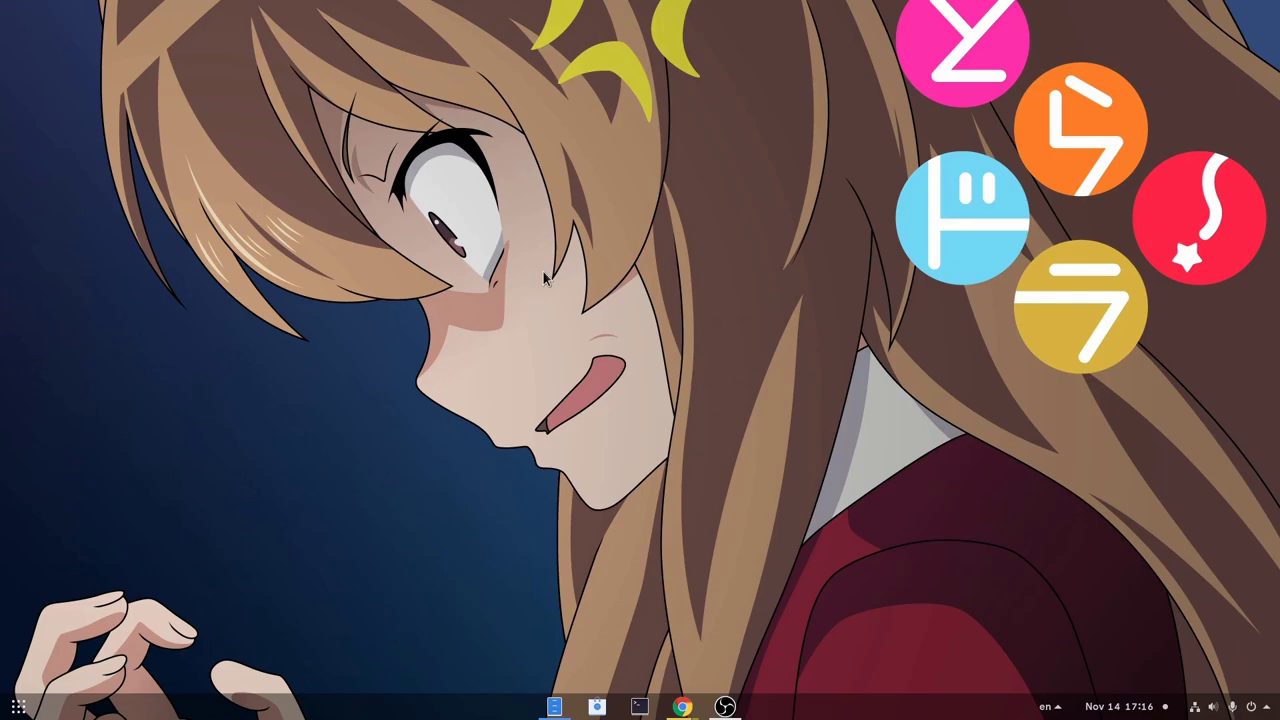
{"action": "key", "text": "super+a"}
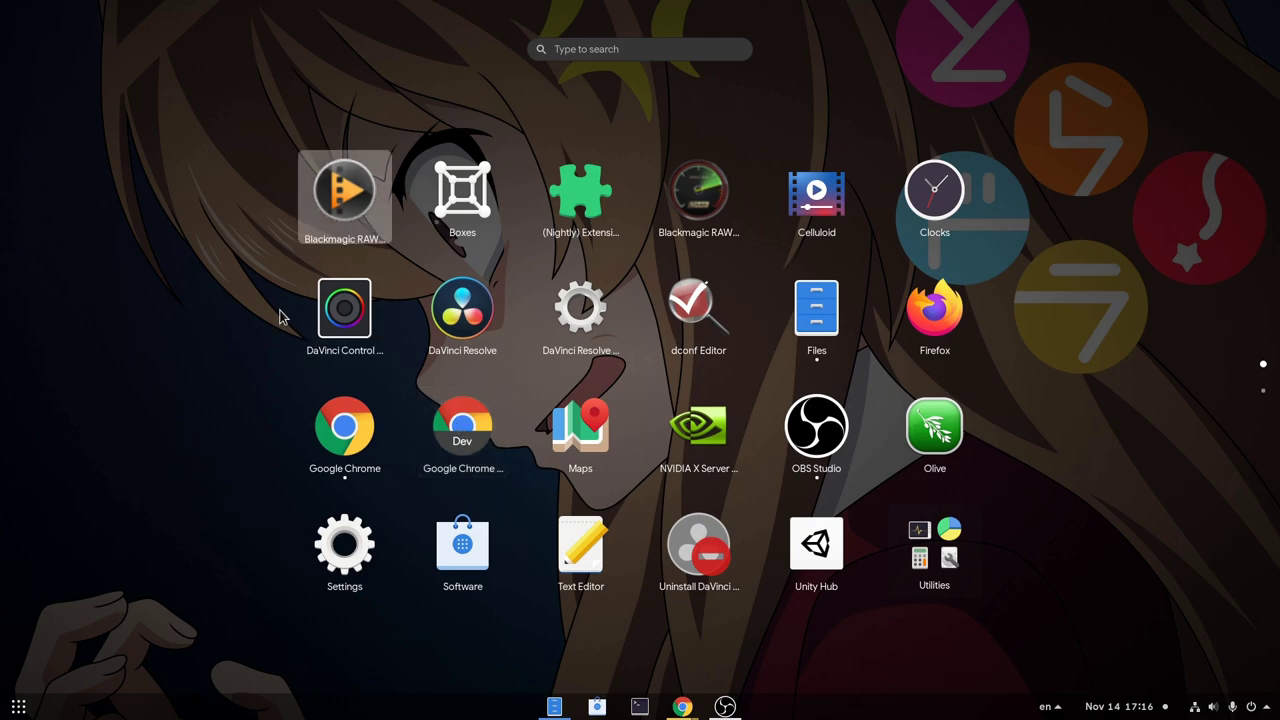
{"action": "key", "text": "Right"}
{"action": "key", "text": "Down"}
{"action": "key", "text": "Left"}
{"action": "key", "text": "Up"}
{"action": "key", "text": "Down"}
{"action": "key", "text": "Down"}
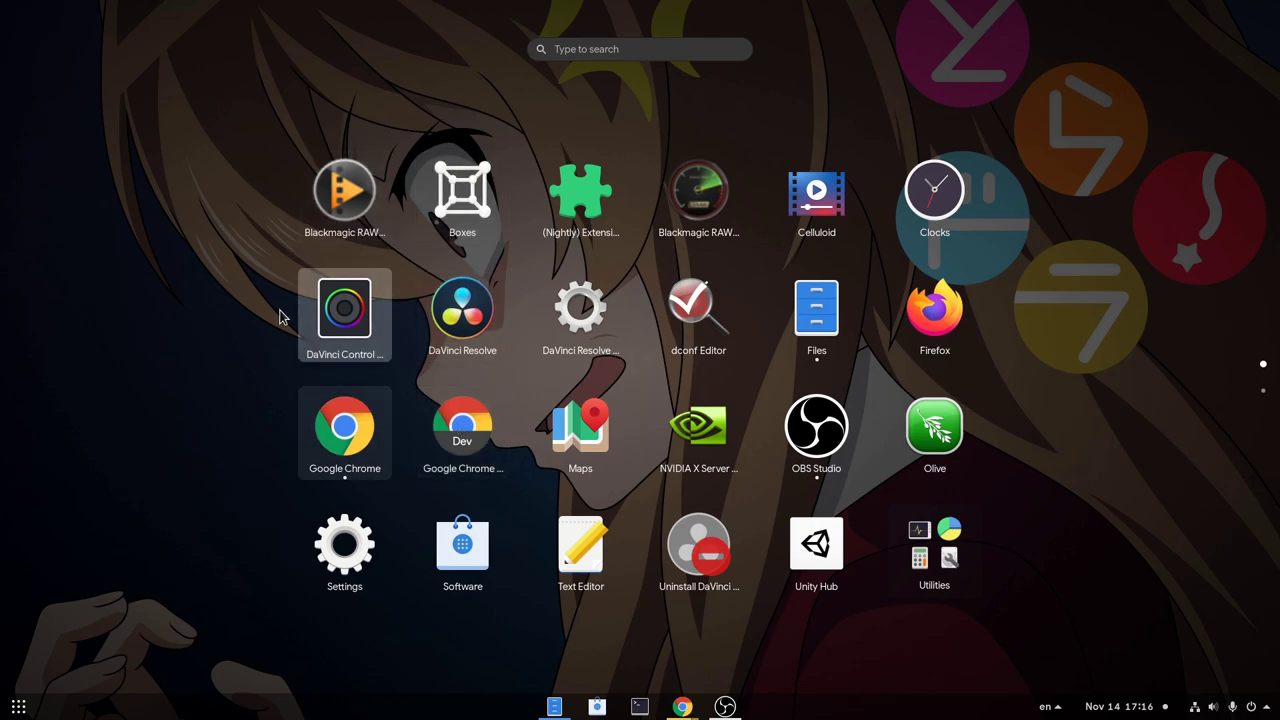
{"action": "key", "text": "Down"}
{"action": "key", "text": "Up"}
{"action": "key", "text": "Right"}
{"action": "key", "text": "Right"}
{"action": "key", "text": "Left"}
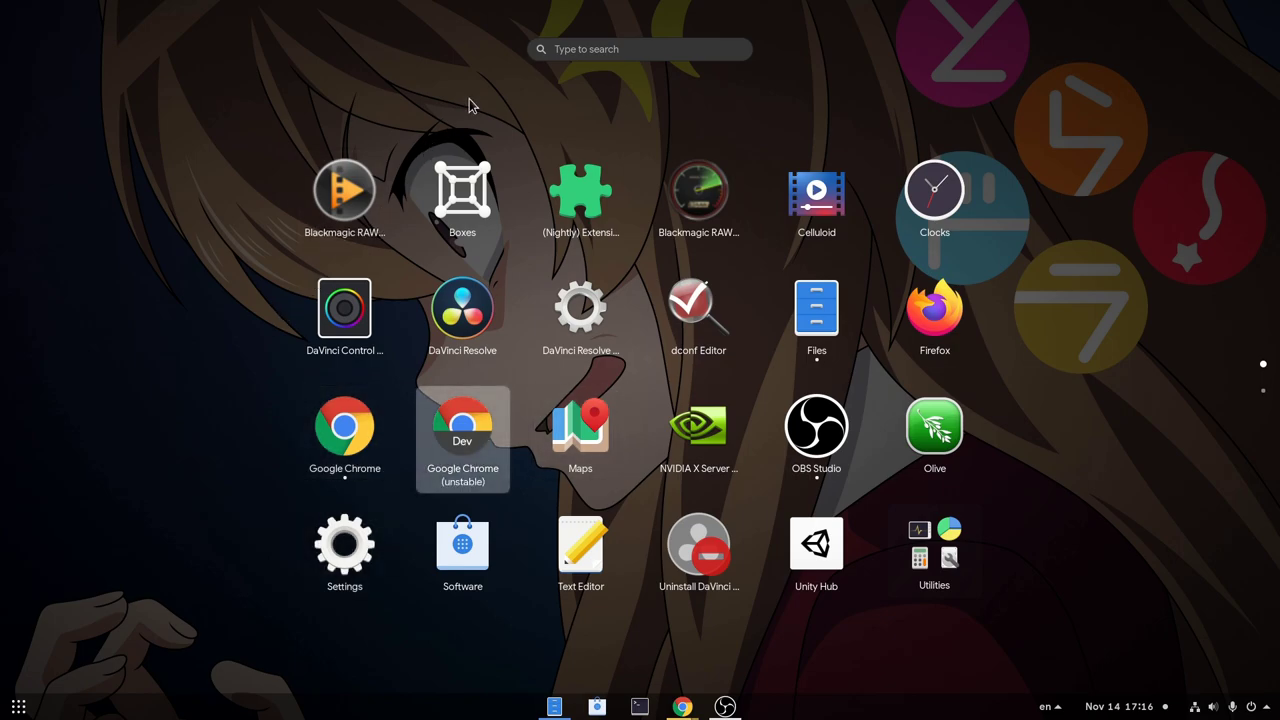
{"action": "type", "text": "res"}
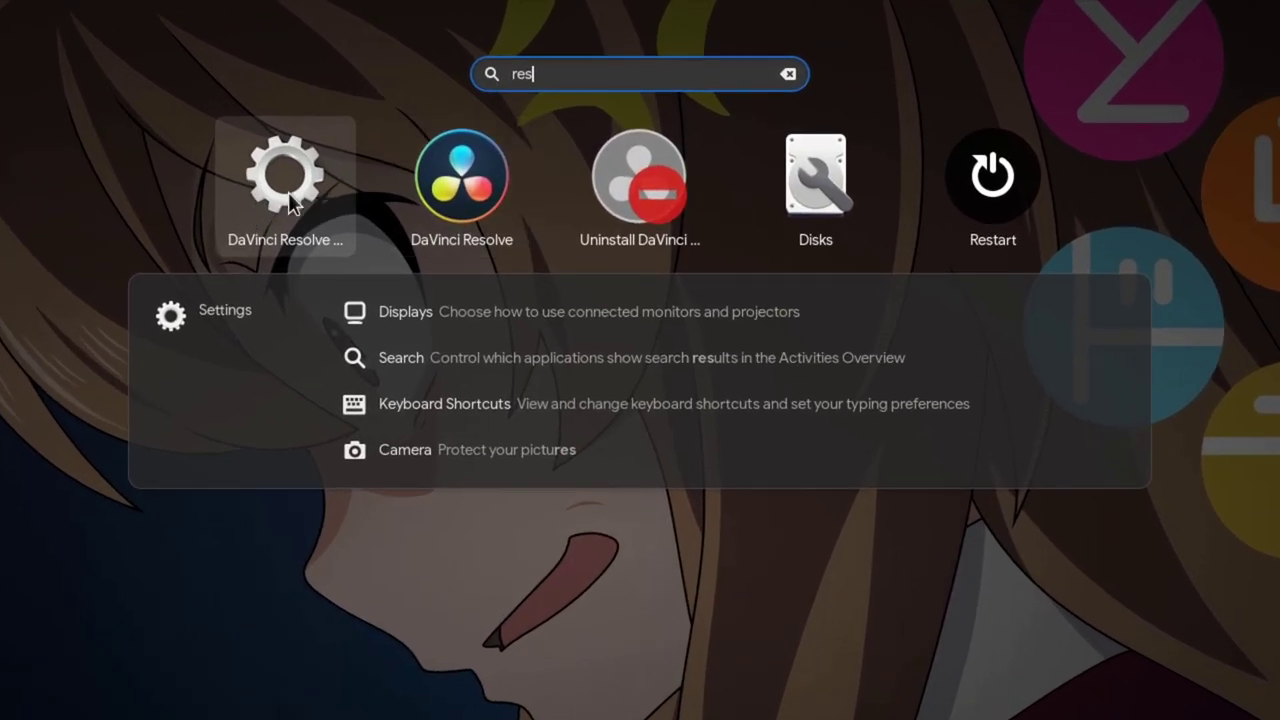
{"action": "key", "text": "Right"}
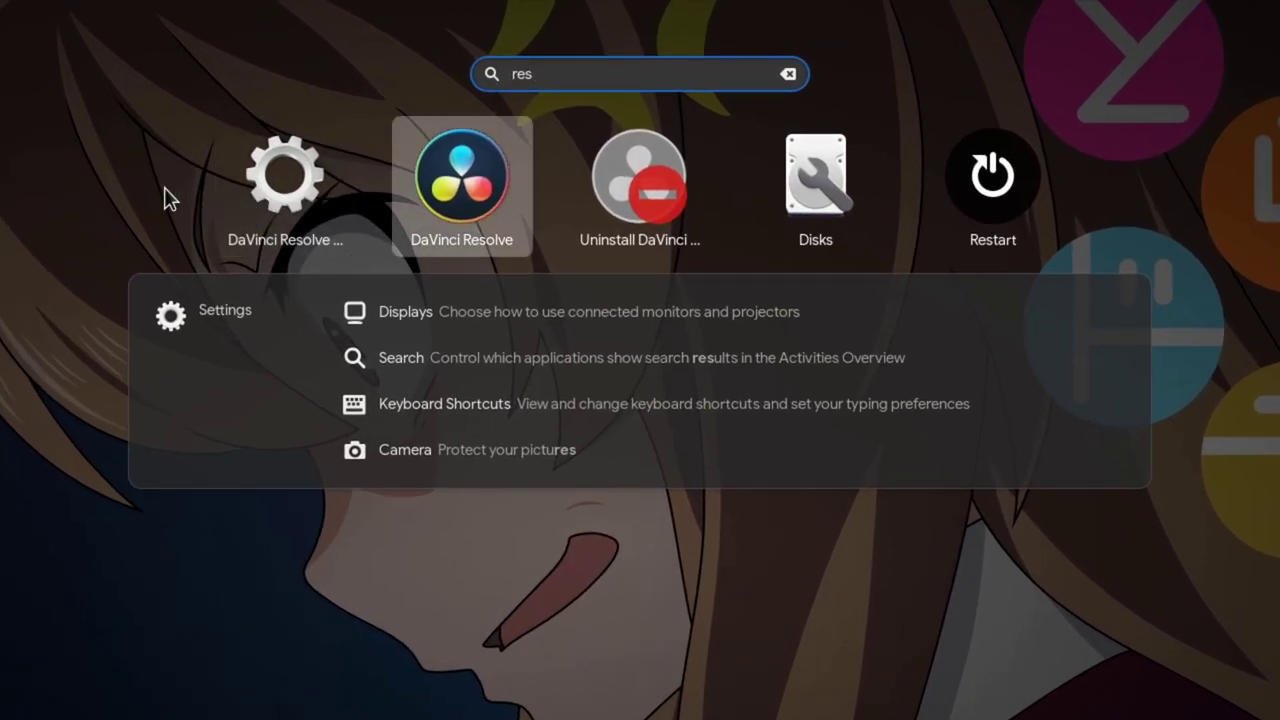
{"action": "key", "text": "Left"}
{"action": "key", "text": "Right"}
{"action": "key", "text": "Left"}
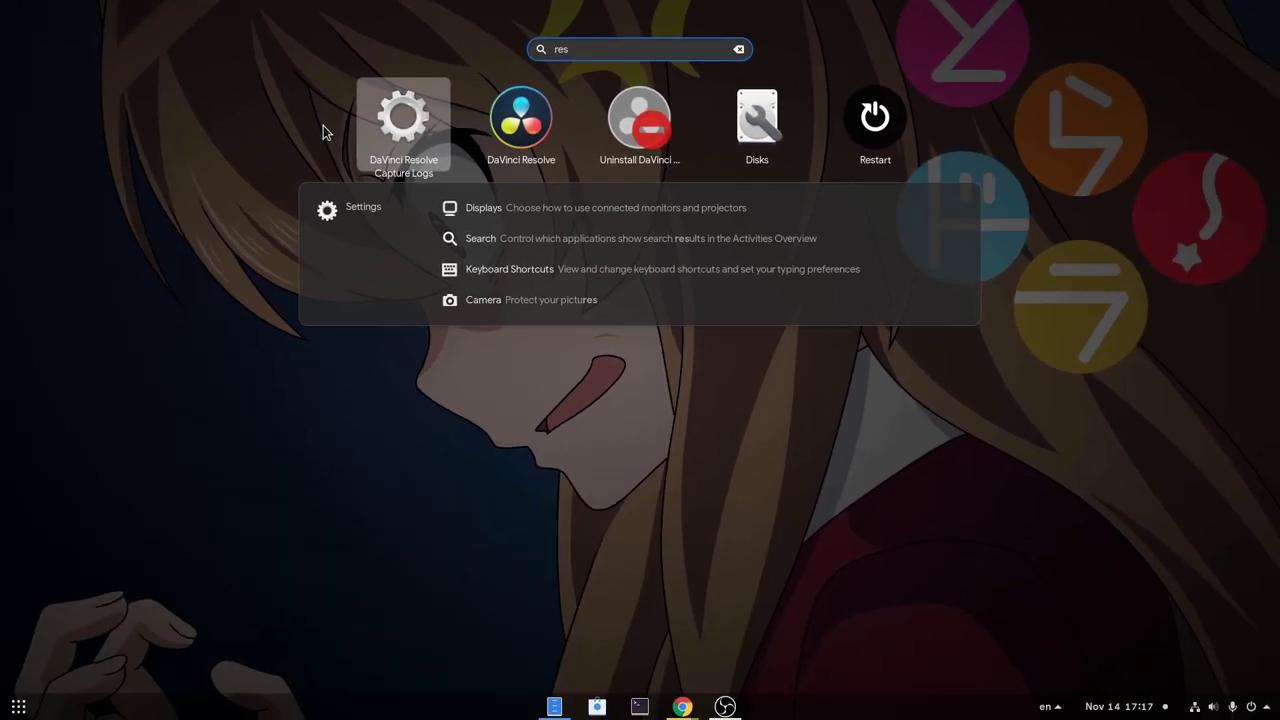
{"action": "key", "text": "BackSpace"}
{"action": "key", "text": "BackSpace"}
{"action": "key", "text": "BackSpace"}
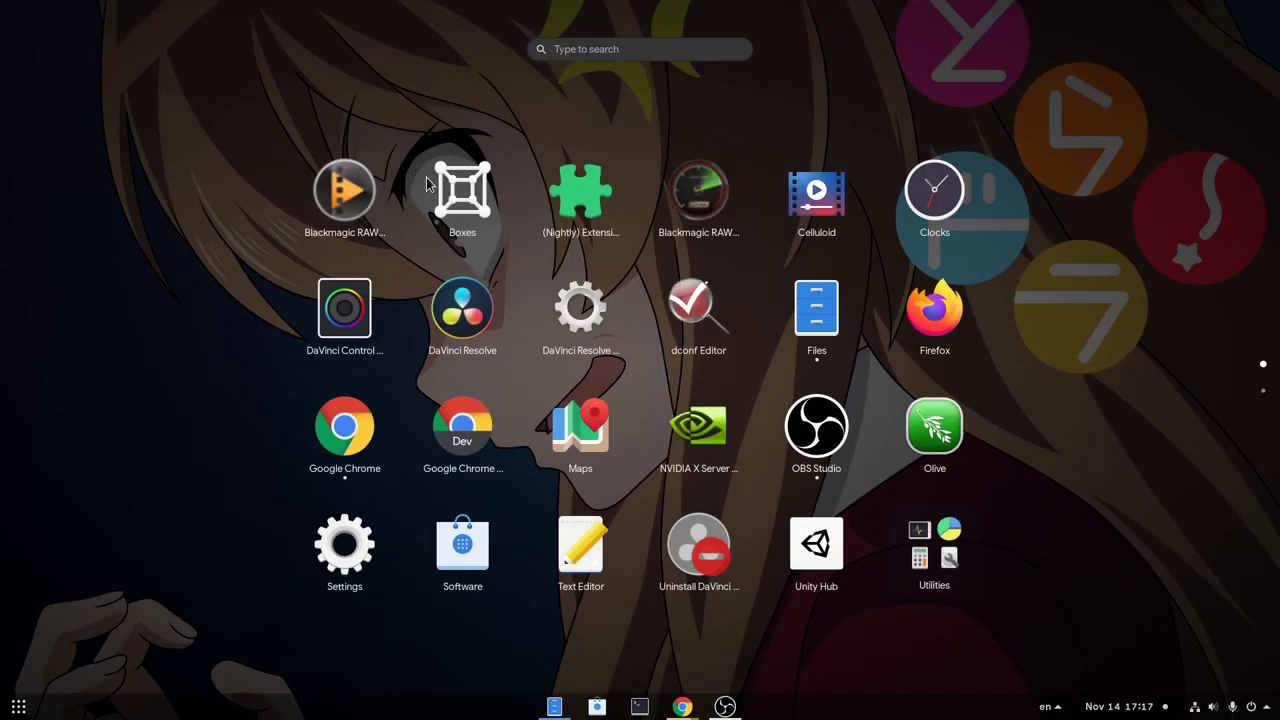
Drop Extensions onto Boxes to form a folder and give it a gibberish name.
{"action": "mouse_move", "coordinate": [581, 195]}
{"action": "left_mouse_down"}
{"action": "mouse_move", "coordinate": [470, 207]}
{"action": "mouse_move", "coordinate": [480, 215]}
{"action": "left_mouse_up"}
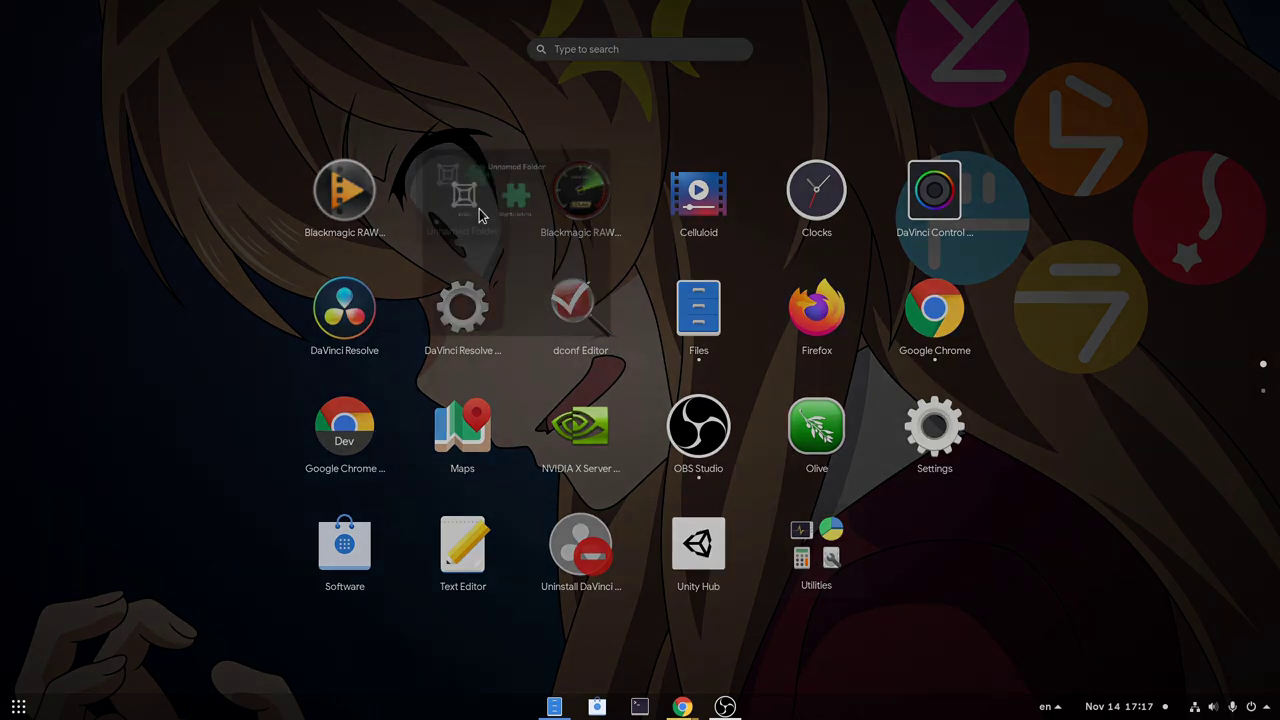
{"action": "left_click", "coordinate": [480, 215]}
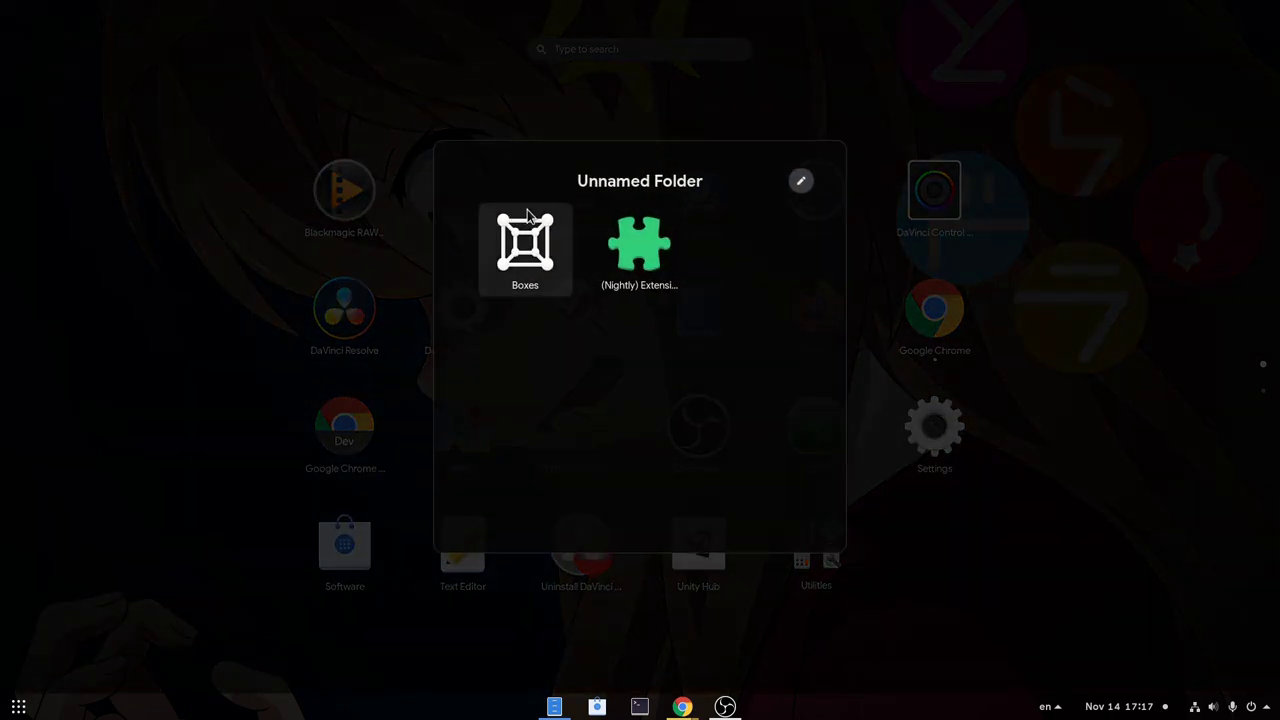
{"action": "left_click", "coordinate": [801, 186]}
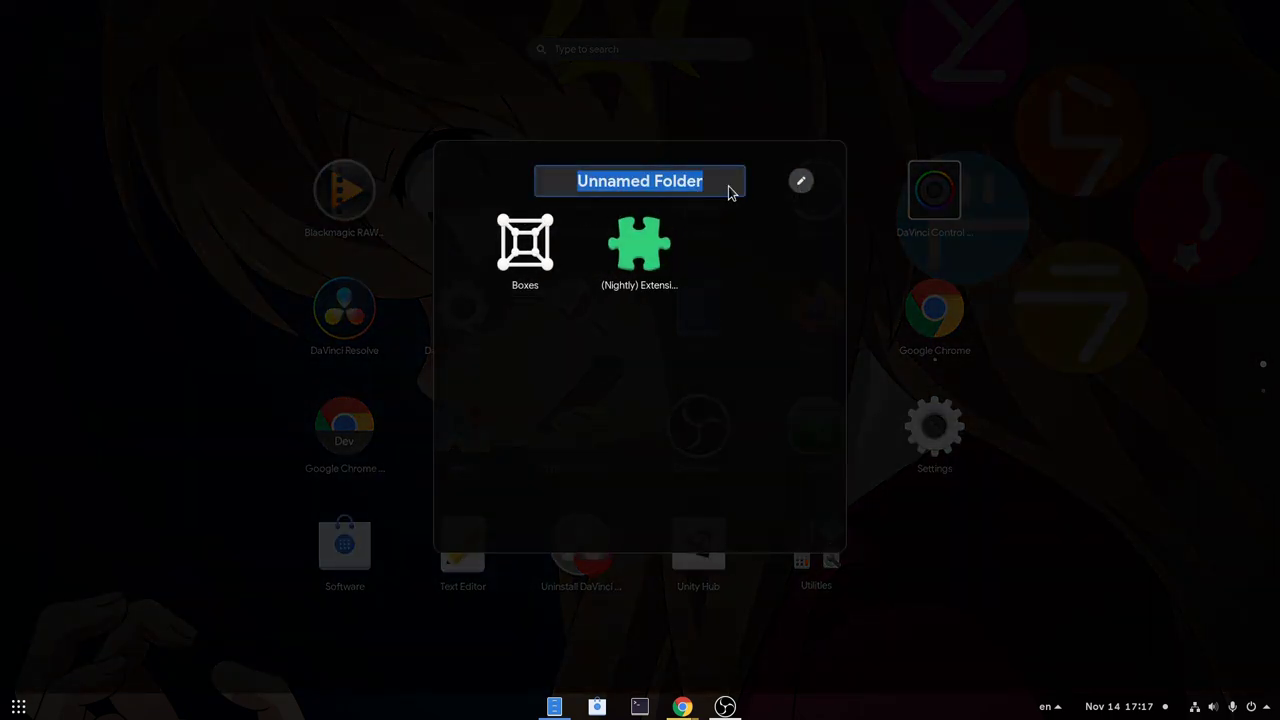
{"action": "type", "text": "sdkjsk djsk jdk jdfjas kl"}
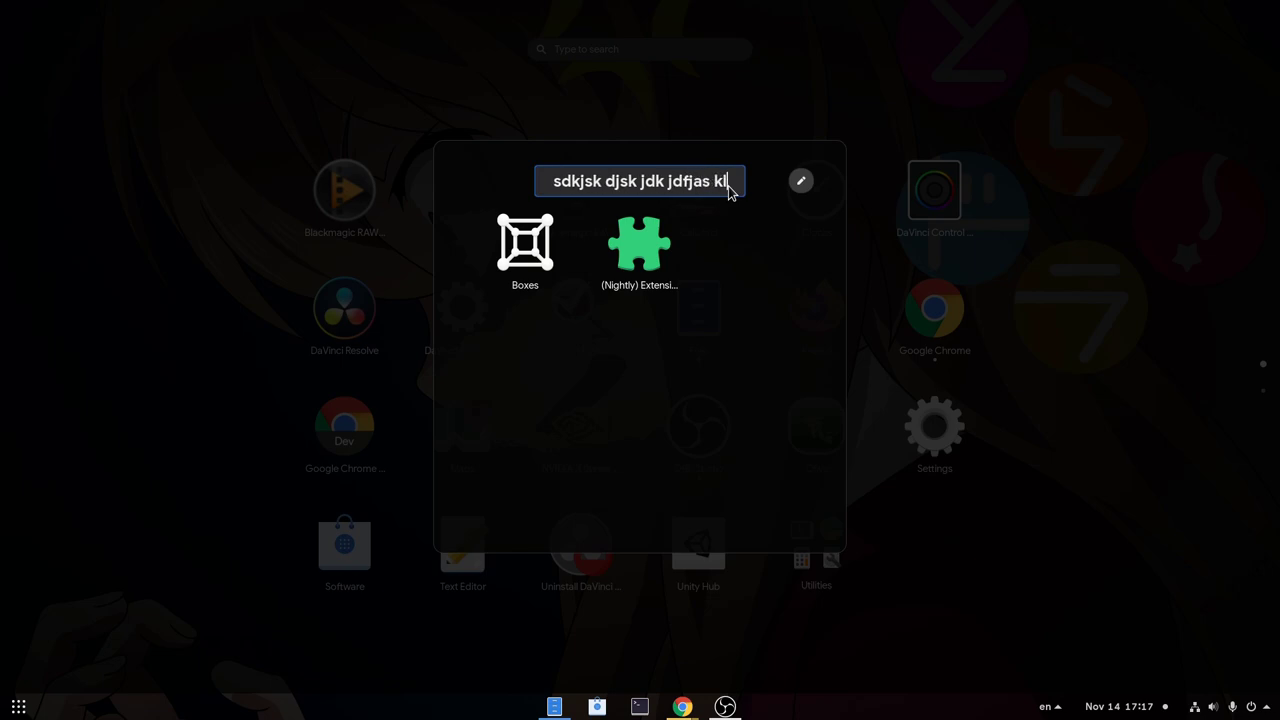
{"action": "type", "text": "fjd klfjasdklfjkfklfjkladsf jklsdjfklsdj fklsjkfjdk jfkd"}
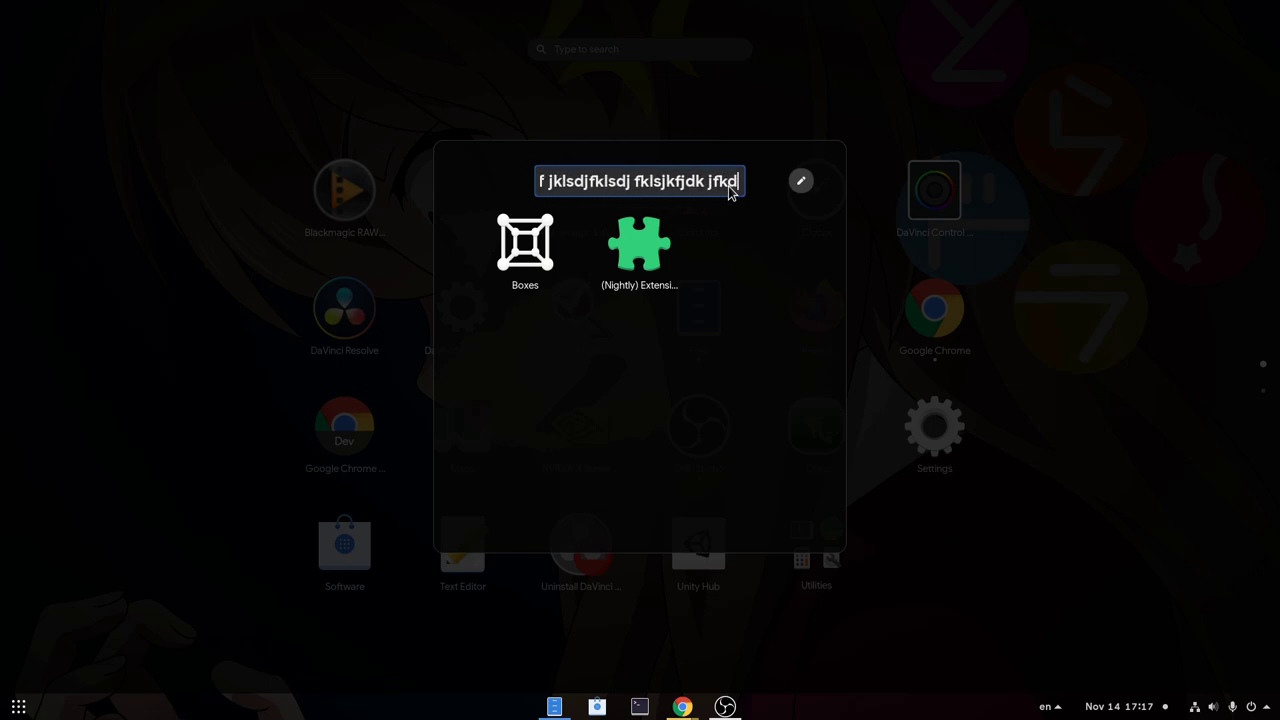
{"action": "type", "text": " jfkdj fkdjk fjdk fjdkf jkd jfkdjf kd jfkd"}
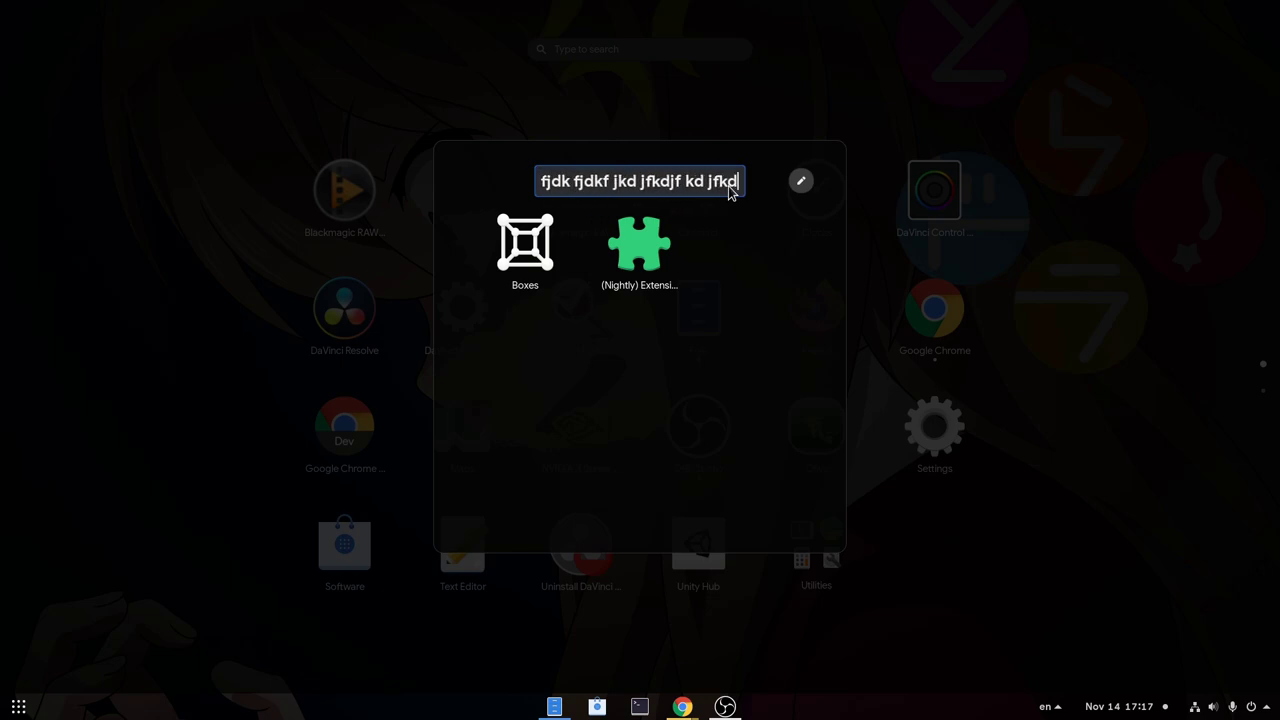
{"action": "type", "text": " jfkd"}
{"action": "key", "text": "Return"}
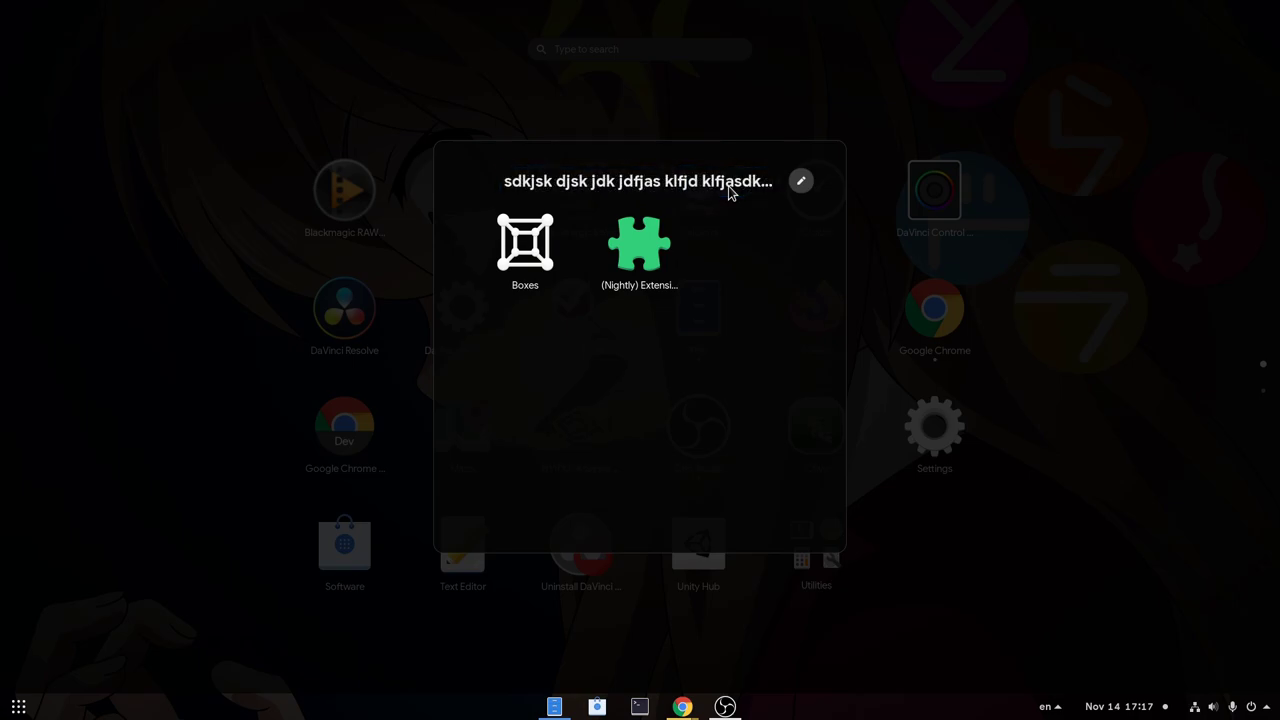
{"action": "left_click", "coordinate": [646, 117]}
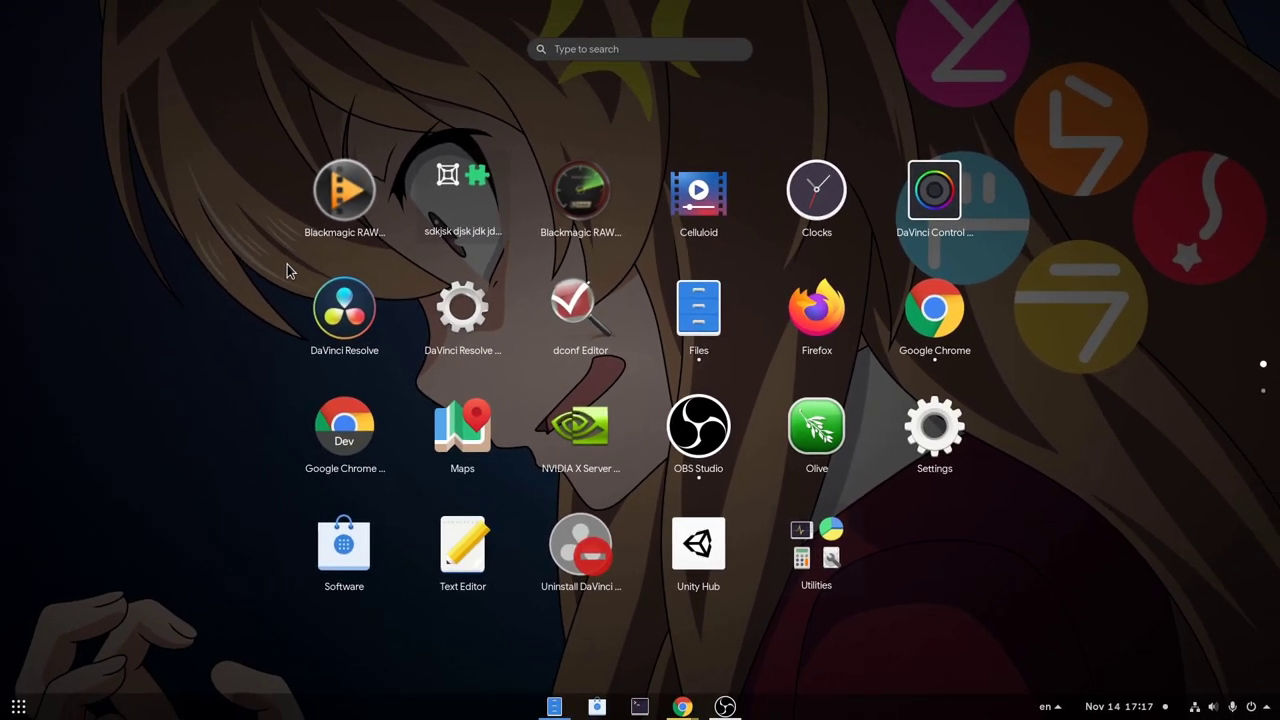
Open the 'appDisplay: Expand titles…' commit on GitLab at js/ui/appDisplay.js.
{"action": "key", "text": "Escape"}
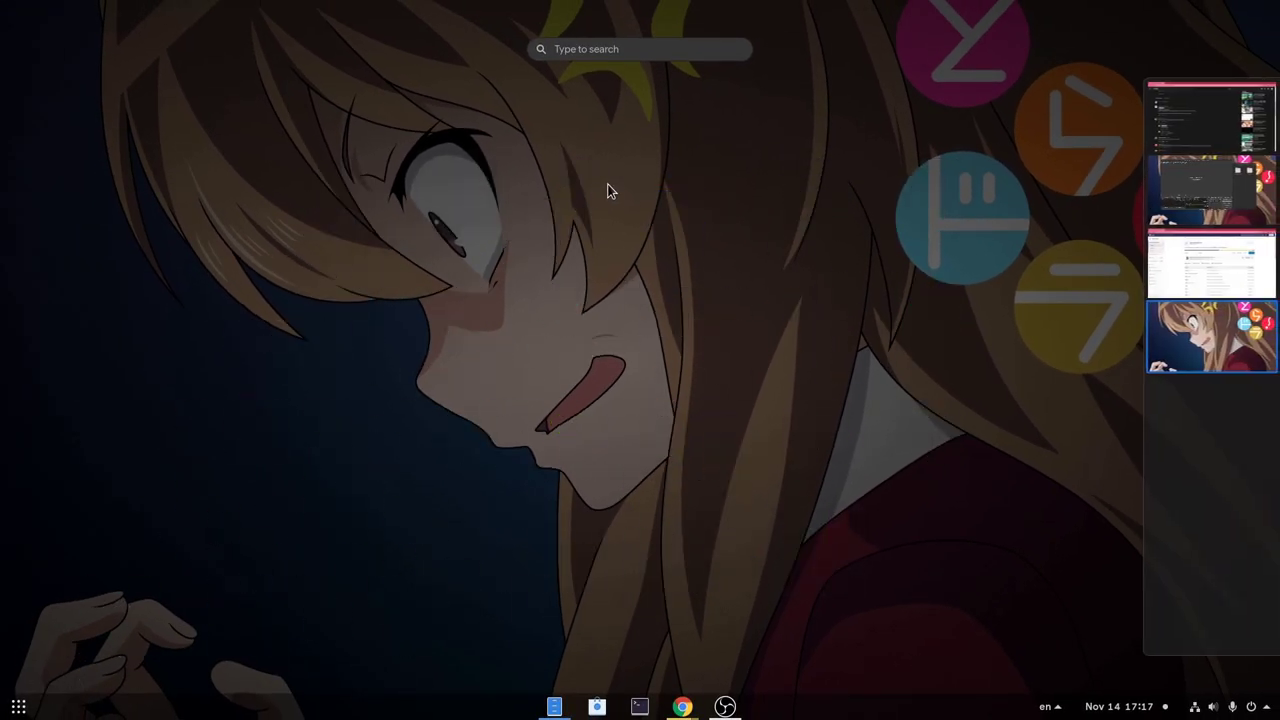
{"action": "scroll", "coordinate": [610, 190], "scroll_direction": "up", "scroll_amount": 1}
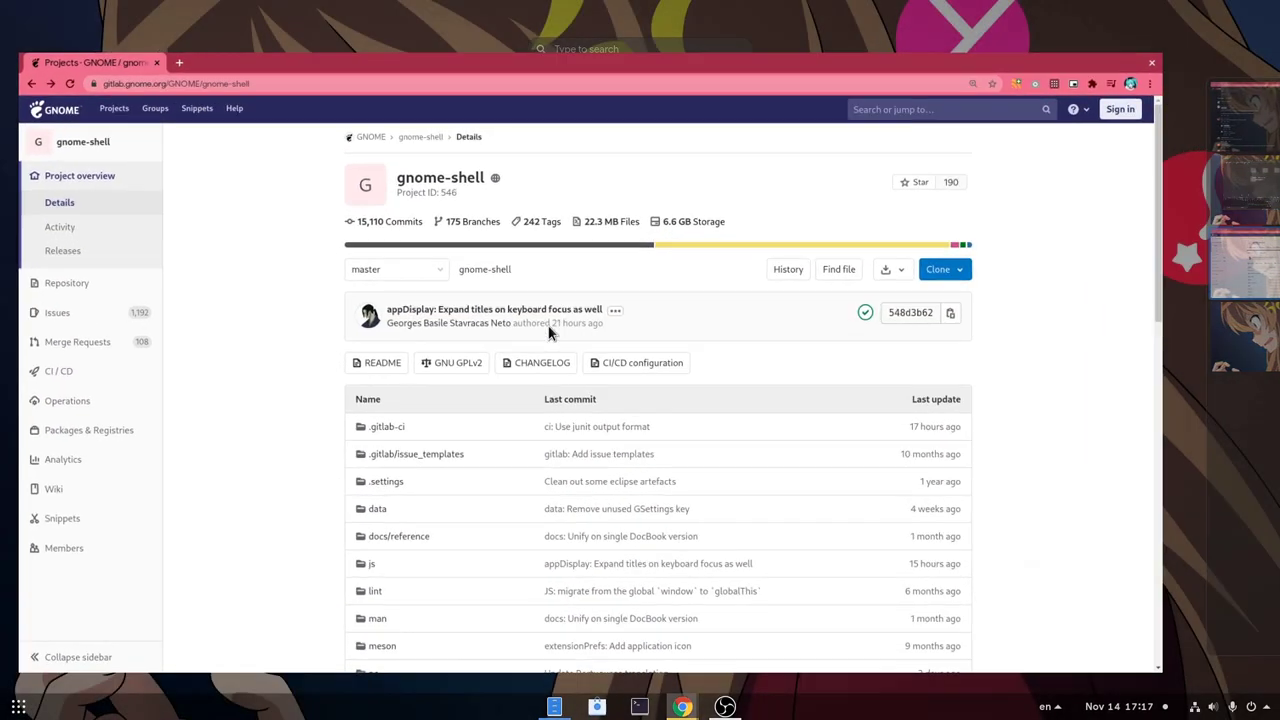
{"action": "left_click", "coordinate": [549, 331]}
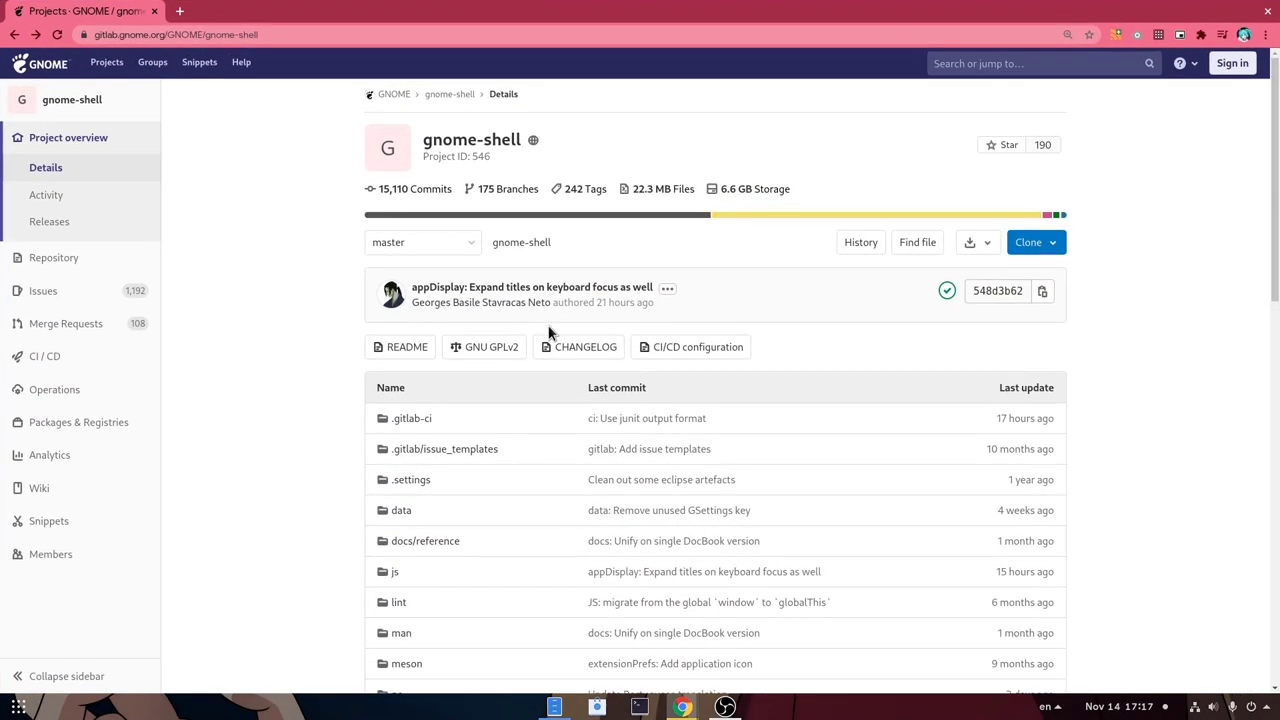
{"action": "left_click", "coordinate": [610, 290]}
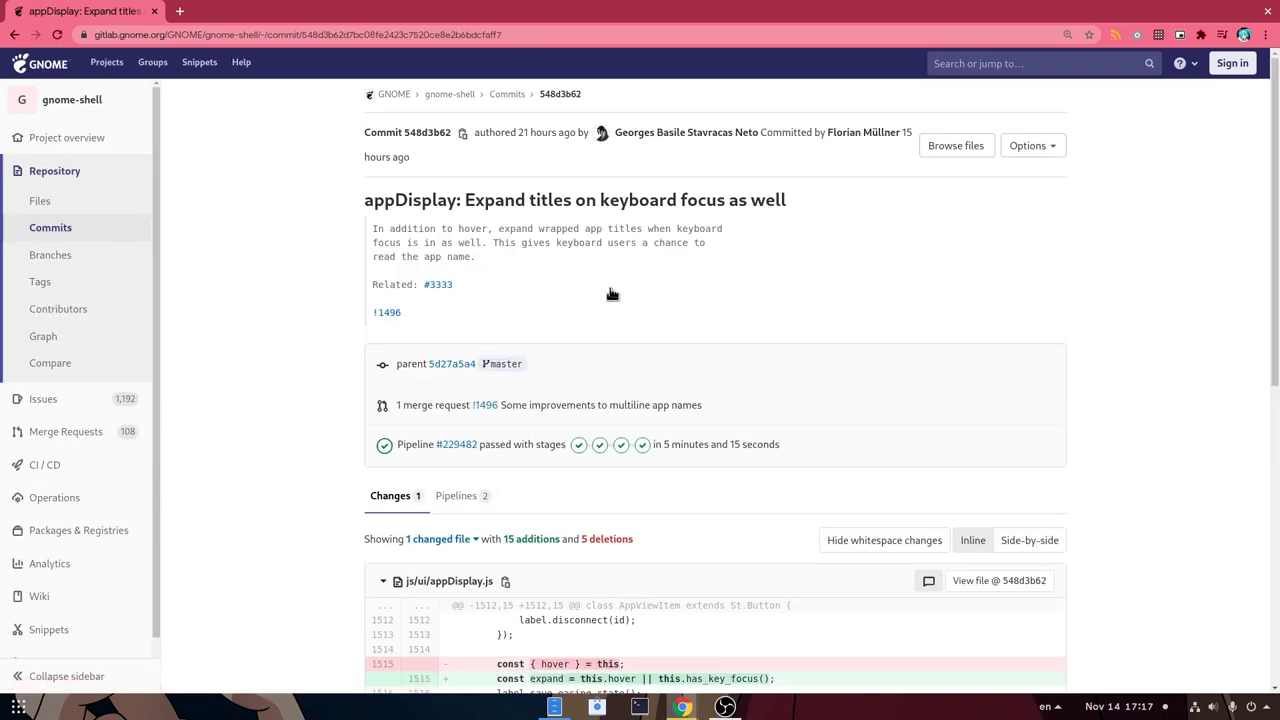
{"action": "scroll", "coordinate": [612, 293], "scroll_direction": "down", "scroll_amount": 2}
{"action": "scroll", "coordinate": [612, 293], "scroll_direction": "down", "scroll_amount": 2}
{"action": "left_click", "coordinate": [460, 405]}
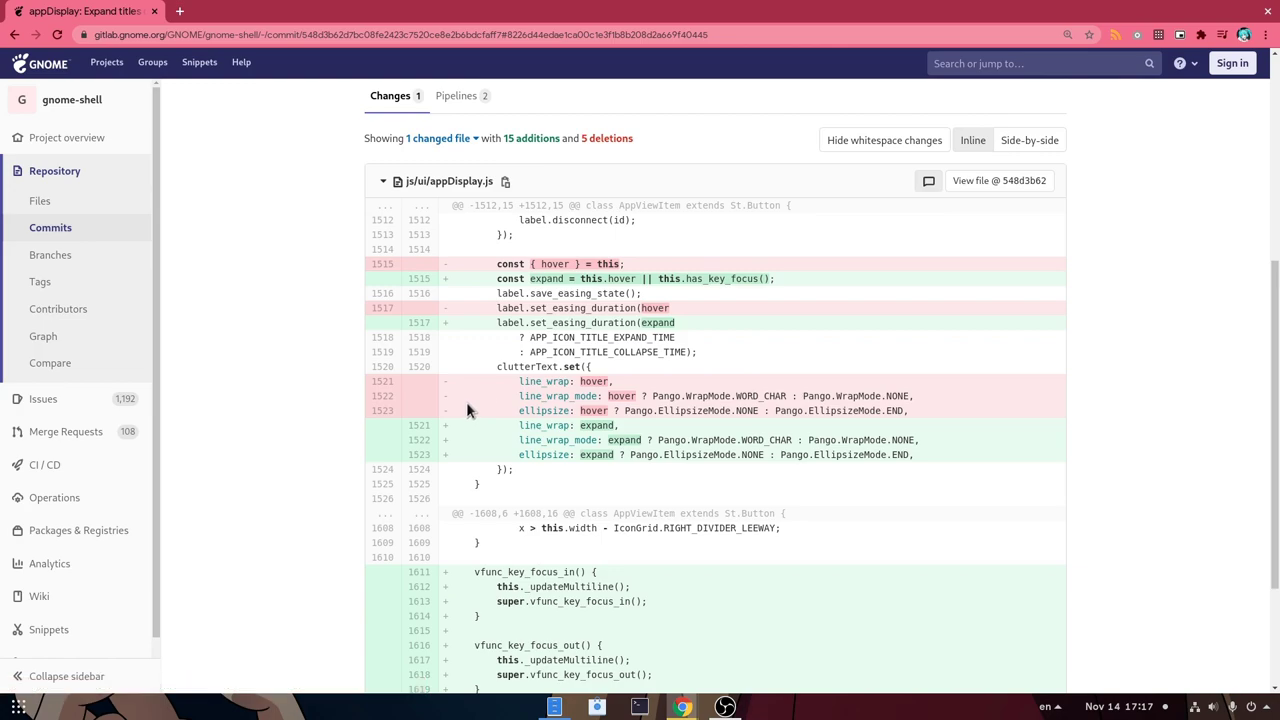
{"action": "scroll", "coordinate": [779, 311], "scroll_direction": "up", "scroll_amount": 4}
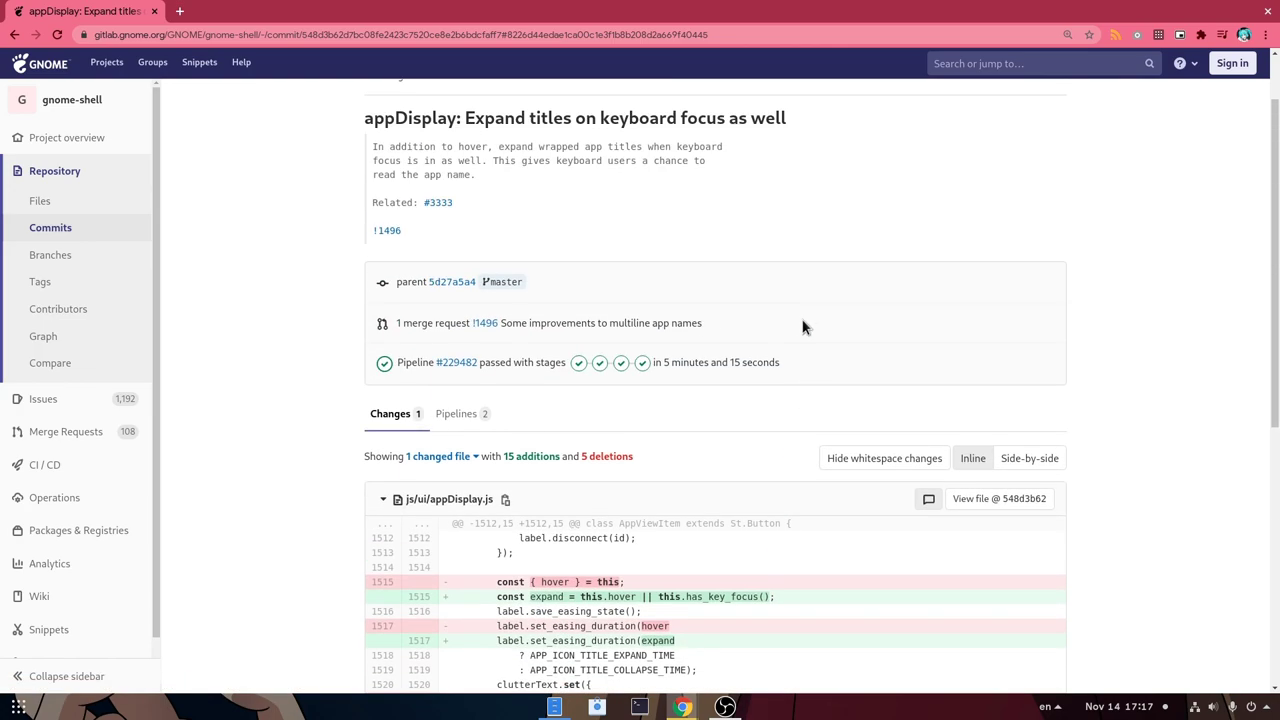
{"action": "scroll", "coordinate": [803, 327], "scroll_direction": "down", "scroll_amount": 2}
{"action": "scroll", "coordinate": [450, 291], "scroll_direction": "down", "scroll_amount": 3}
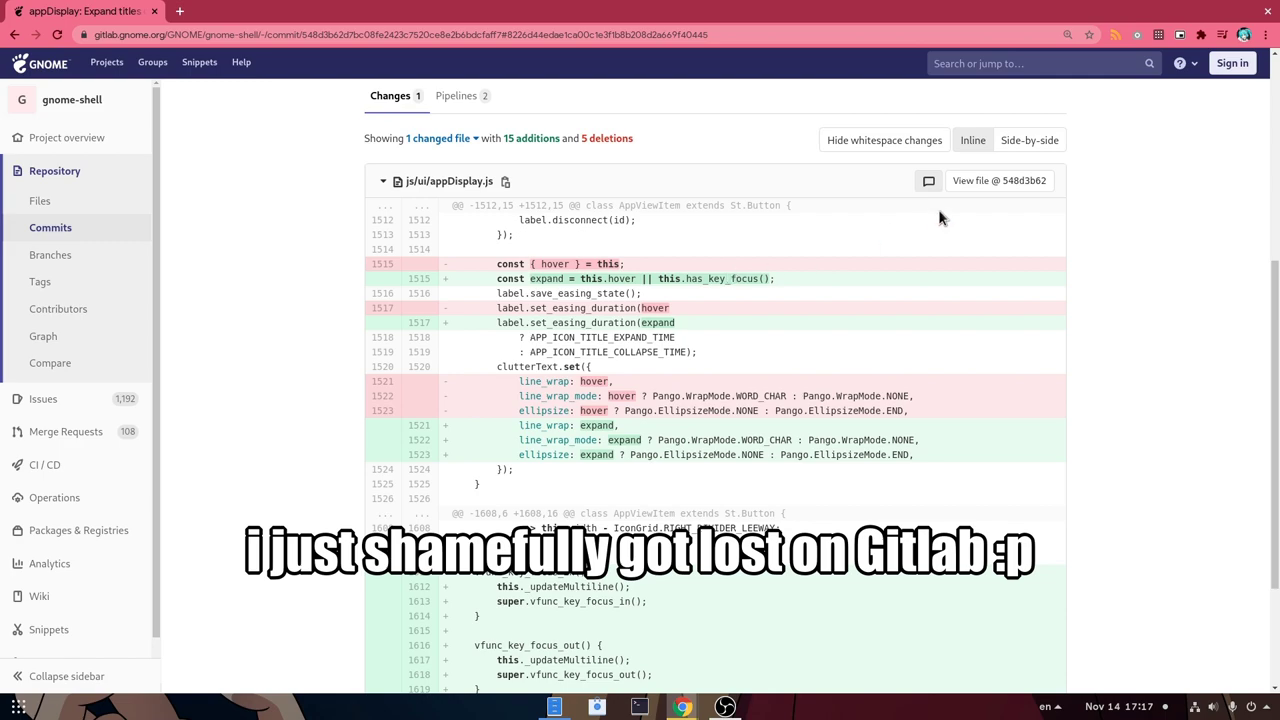
Copy the full contents of appDisplay.js at that commit.
{"action": "left_click", "coordinate": [990, 181]}
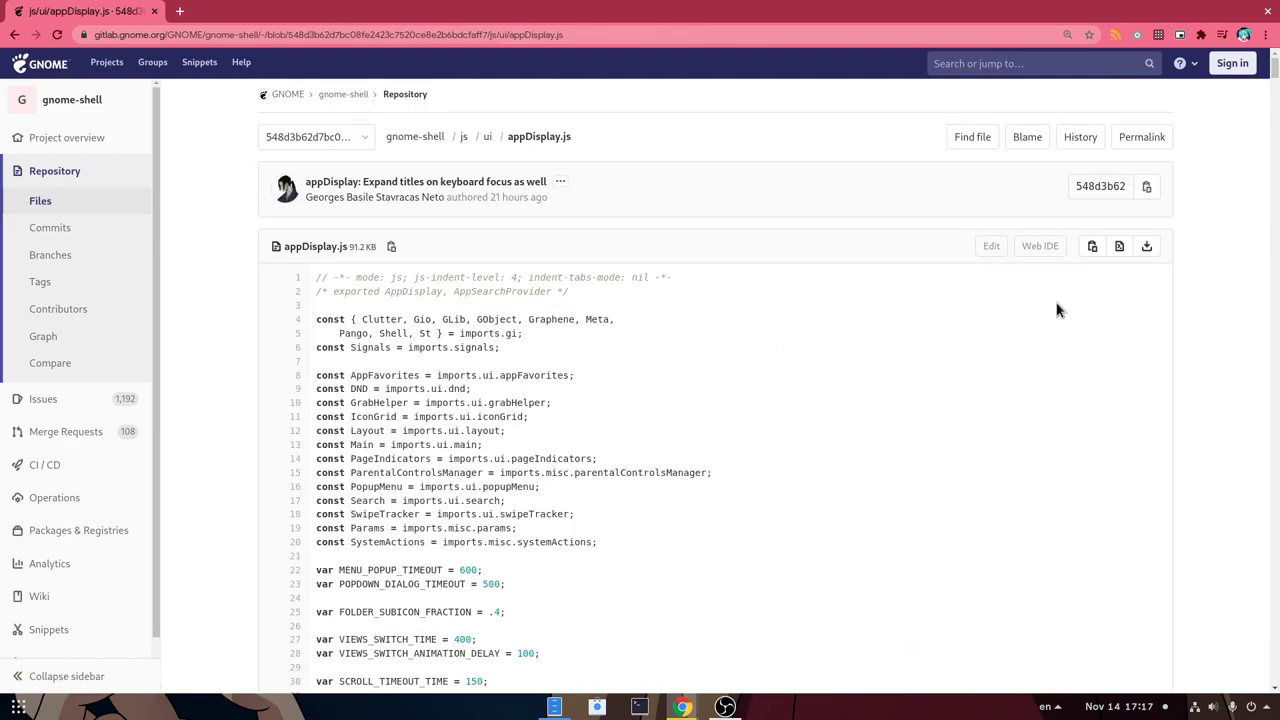
{"action": "left_click", "coordinate": [1092, 246]}
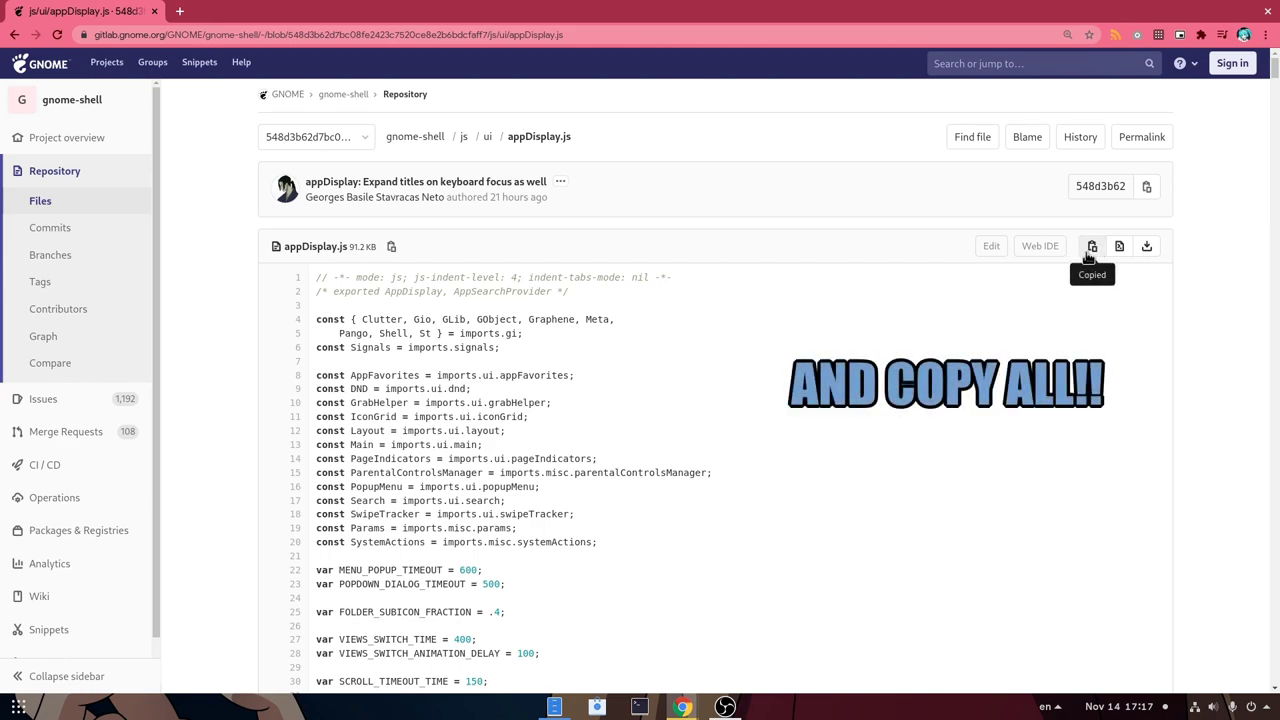
{"action": "key", "text": "super"}
{"action": "scroll", "coordinate": [1108, 553], "scroll_direction": "down", "scroll_amount": 3}
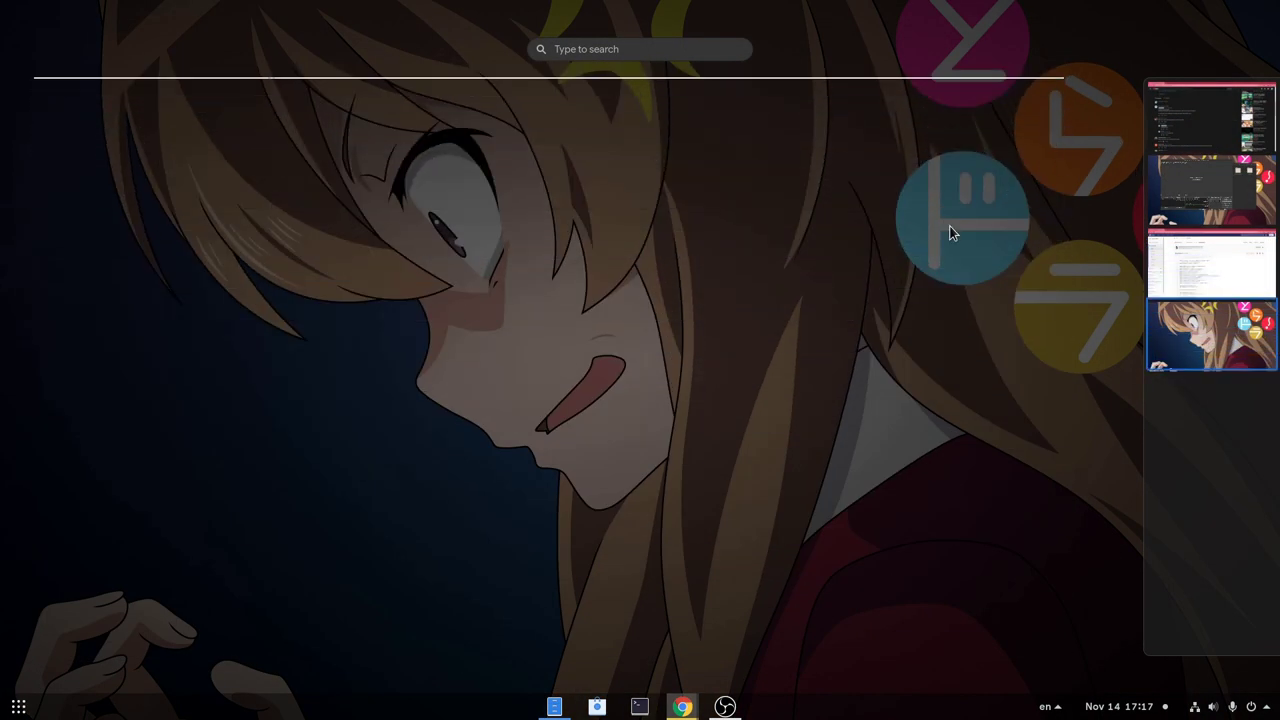
Rename the gibberish folder by deleting its name and pasting the appDisplay.js source.
{"action": "left_click", "coordinate": [18, 707]}
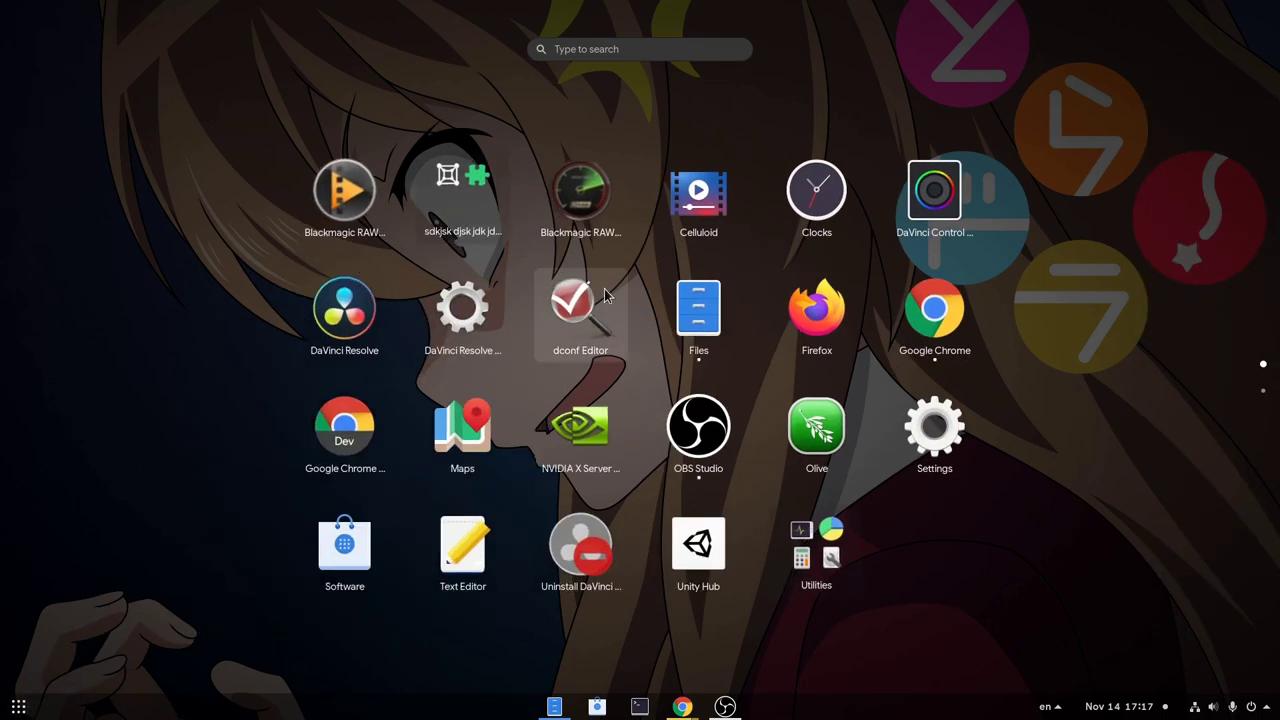
{"action": "left_click", "coordinate": [462, 190]}
{"action": "left_click", "coordinate": [803, 184]}
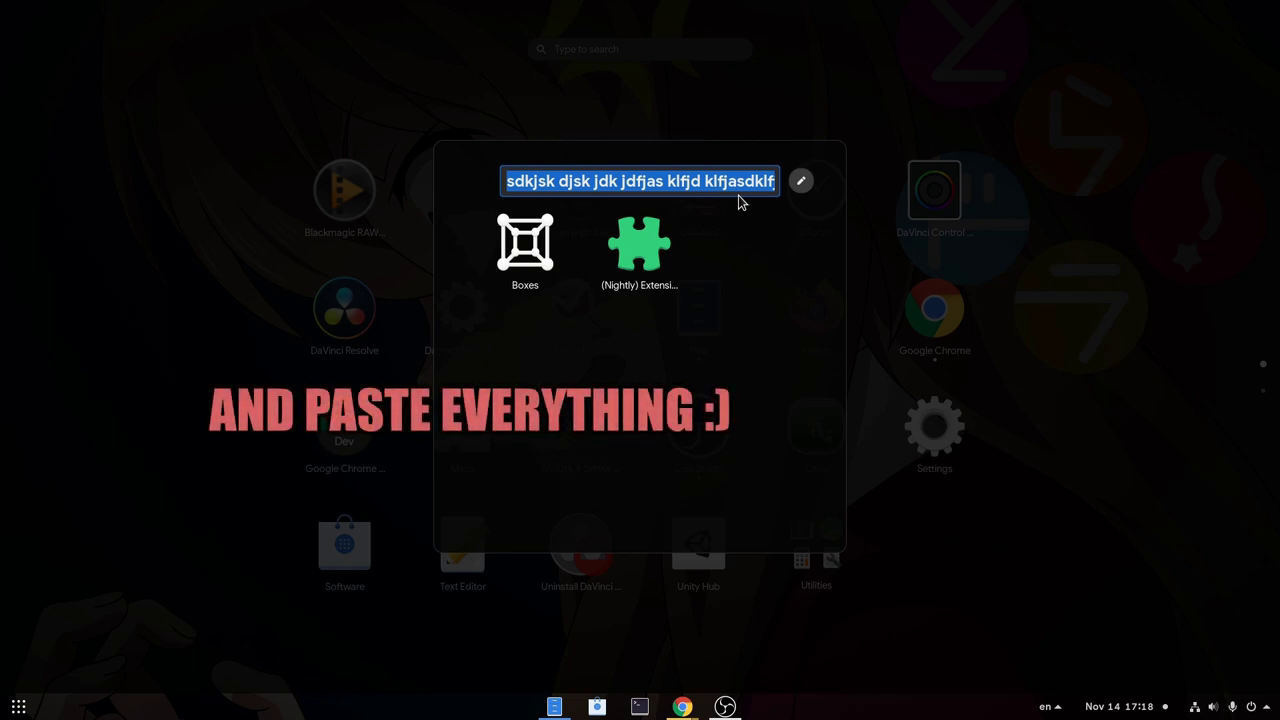
{"action": "key", "text": "BackSpace"}
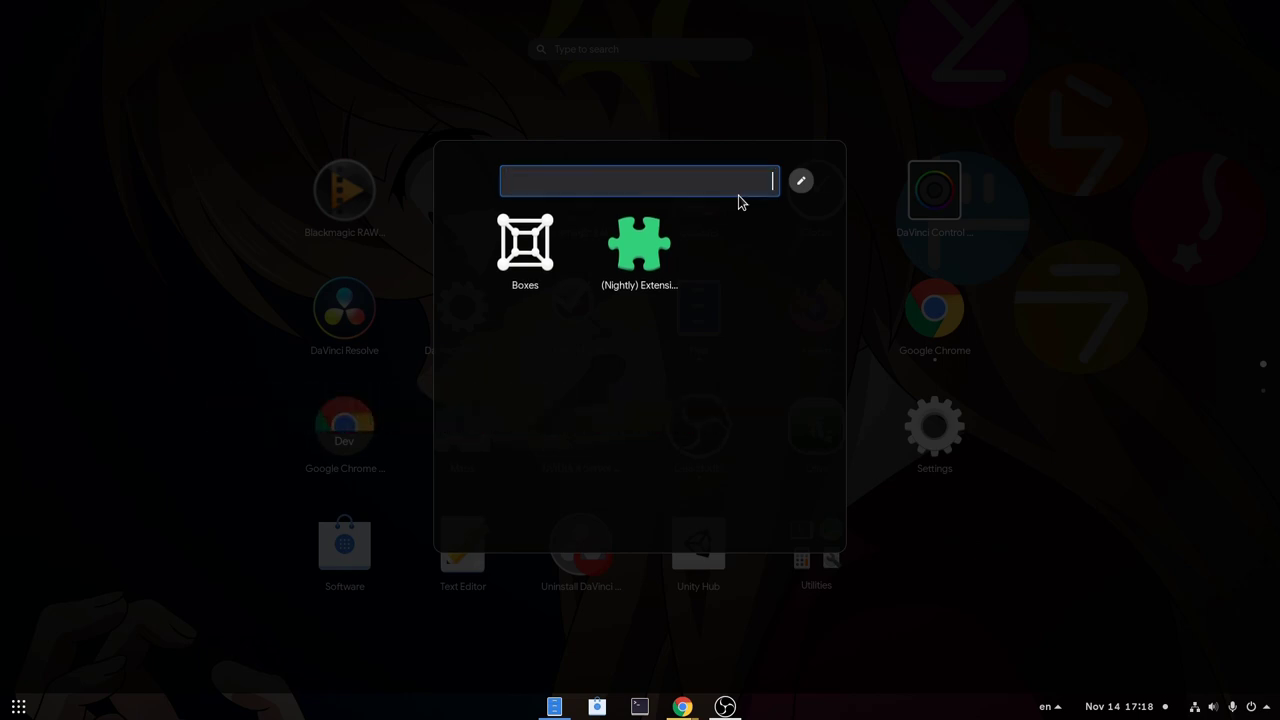
{"action": "key", "text": "ctrl+v"}
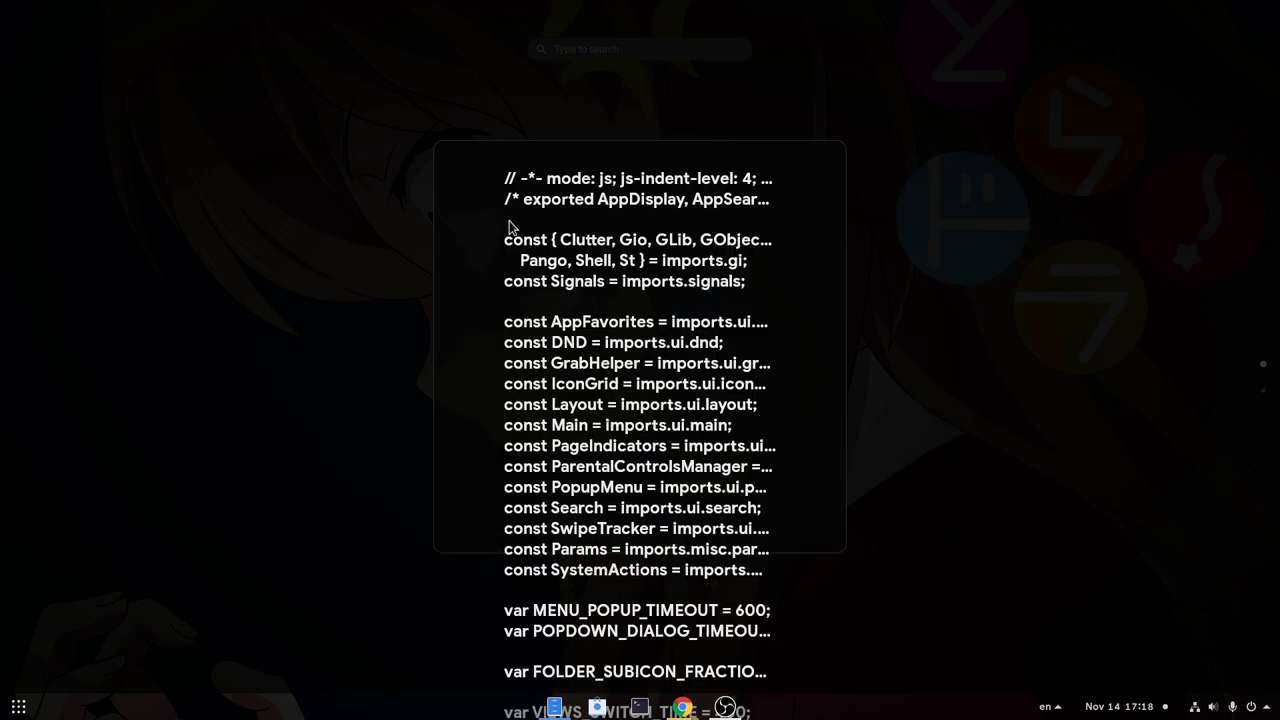
Apply the code-filled folder name, crashing the shell back to the desktop.
{"action": "left_click", "coordinate": [273, 278]}
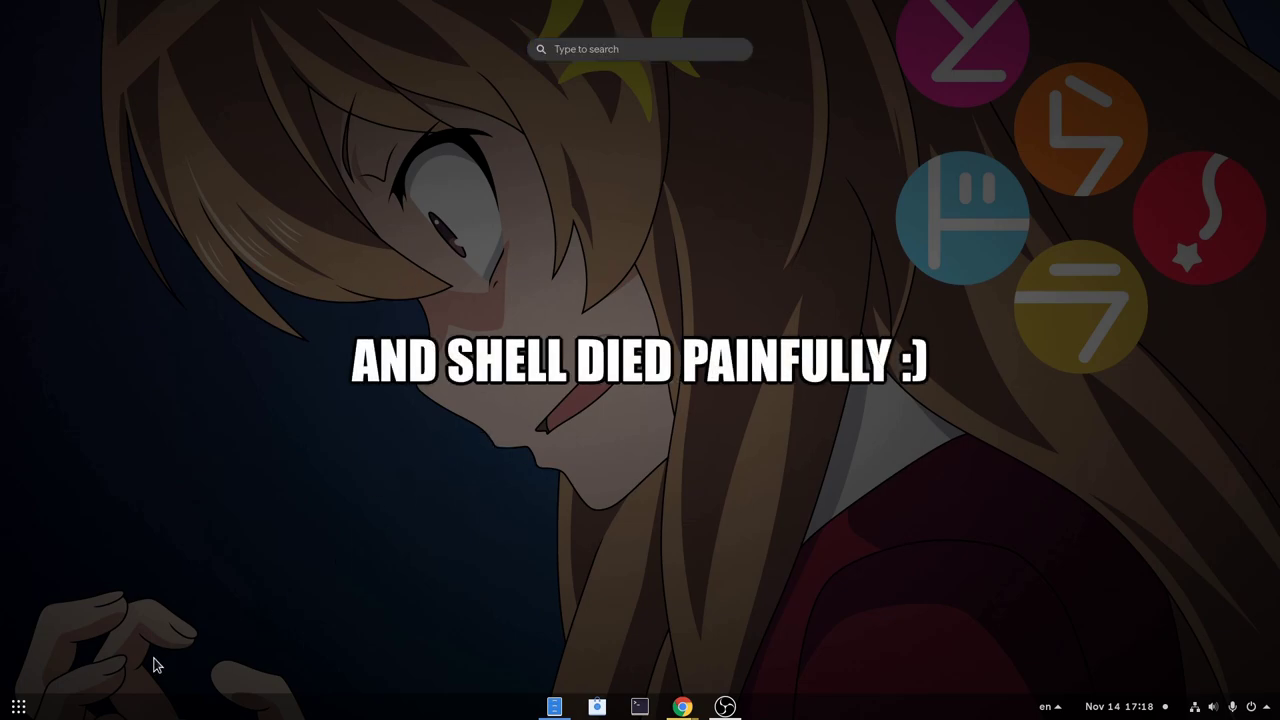
{"action": "key", "text": "super"}
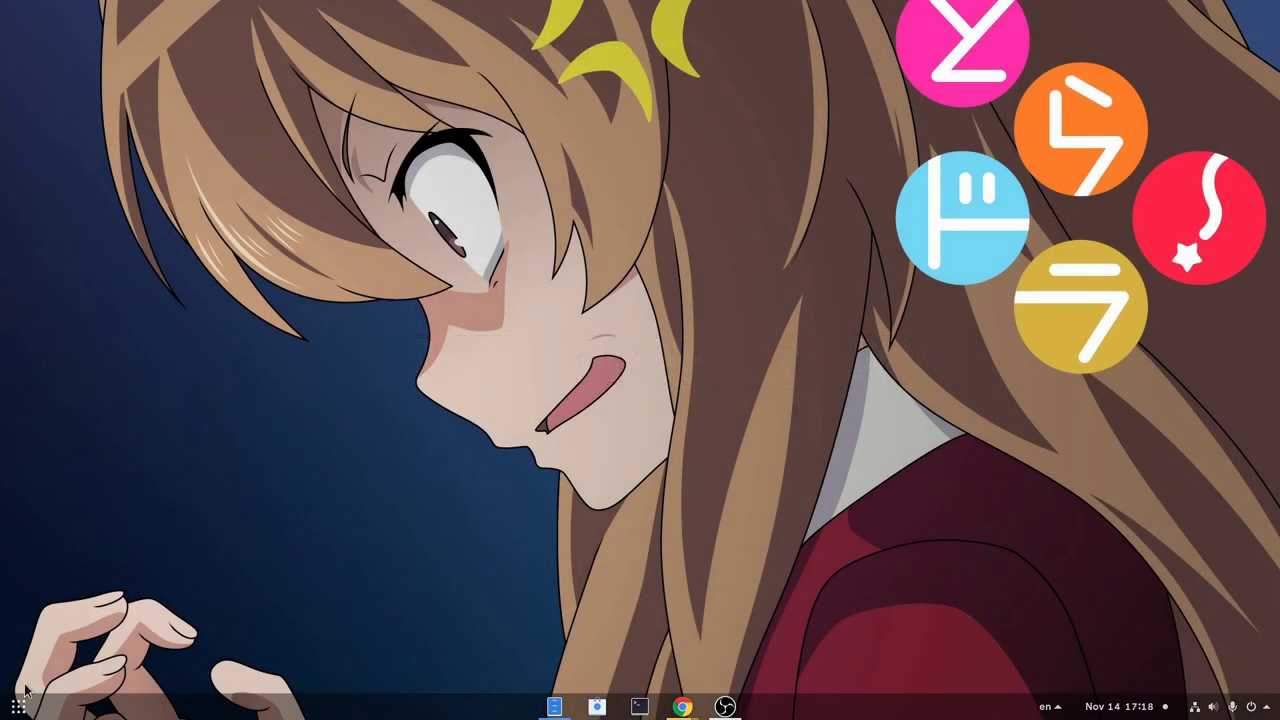